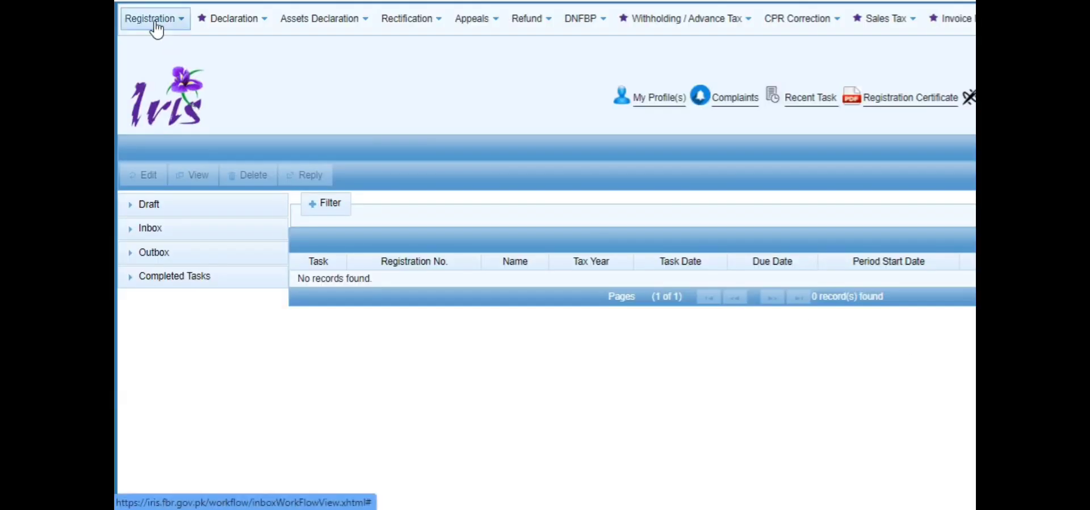
Start a Builder / Developer registration form from the Registration forms list.
{"action": "left_click", "coordinate": [156, 24]}
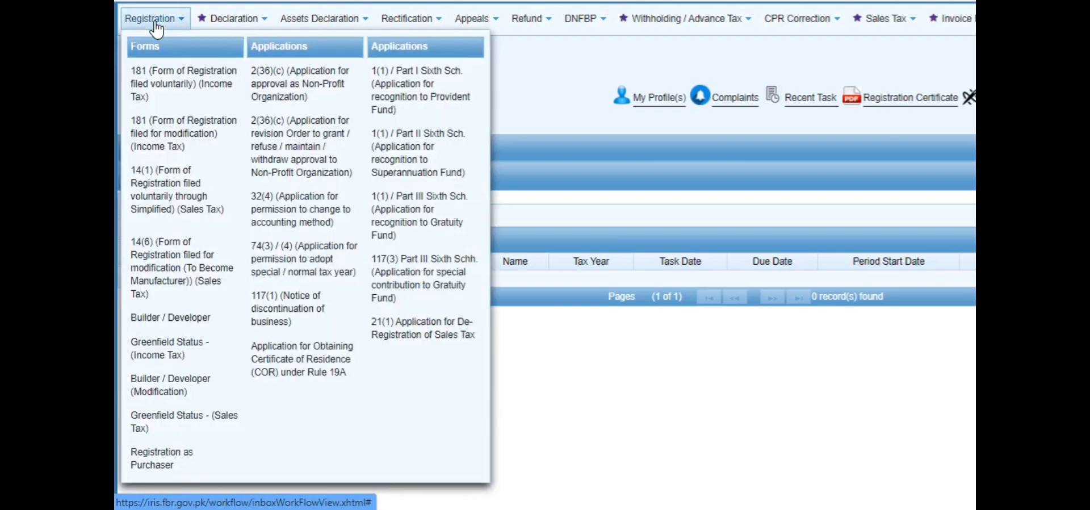
{"action": "left_click", "coordinate": [197, 319]}
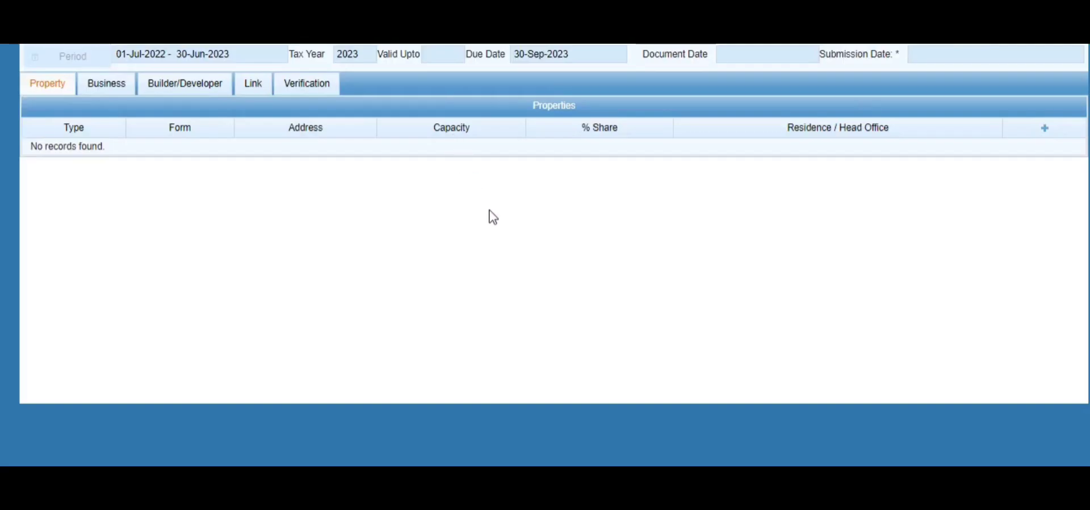
On the Builder/Developer section, add a new project to the Projects table.
{"action": "left_click", "coordinate": [184, 91]}
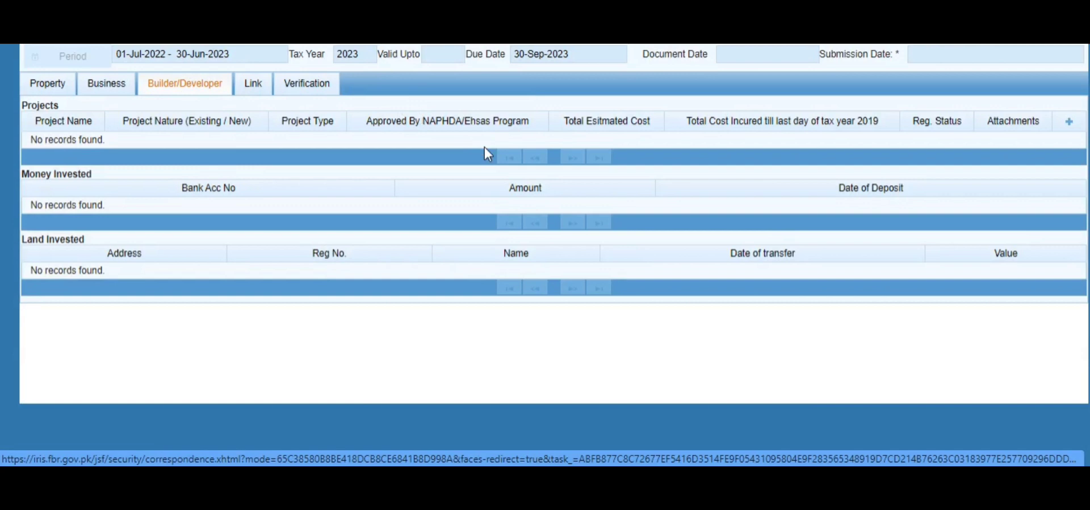
{"action": "left_click", "coordinate": [1070, 122]}
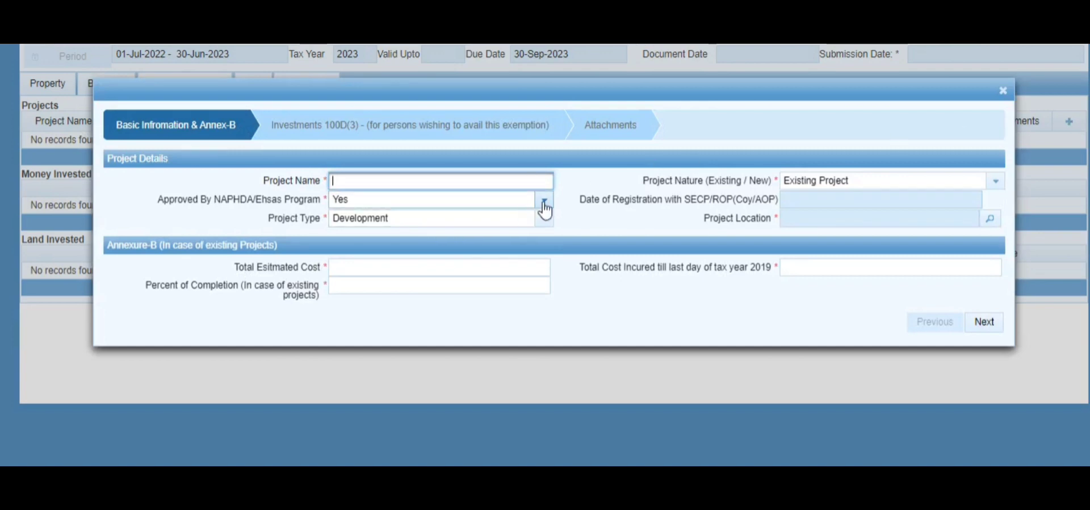
Enter 'Hadder' as the project name.
{"action": "left_click", "coordinate": [426, 174]}
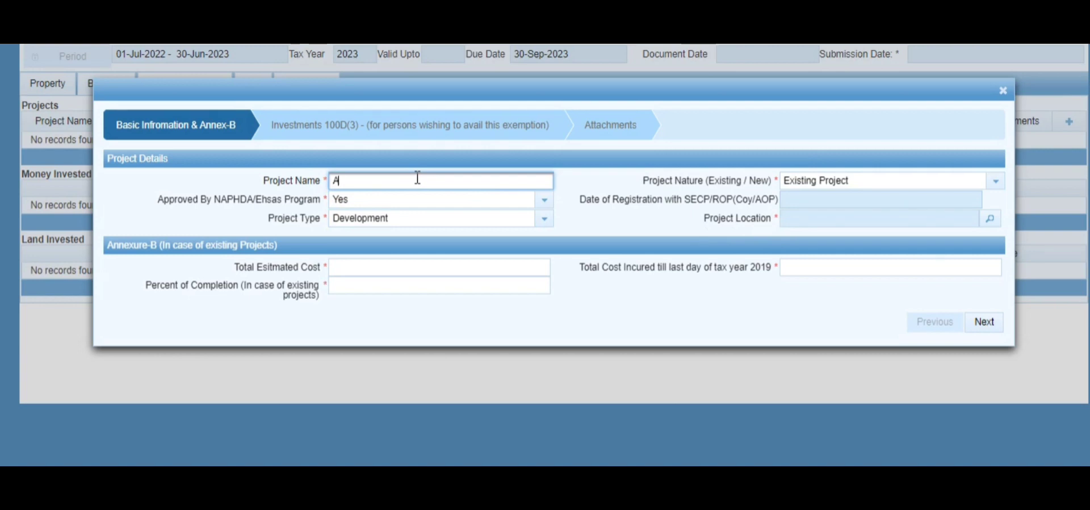
{"action": "type", "text": "Had"}
{"action": "type", "text": "der Hieght"}
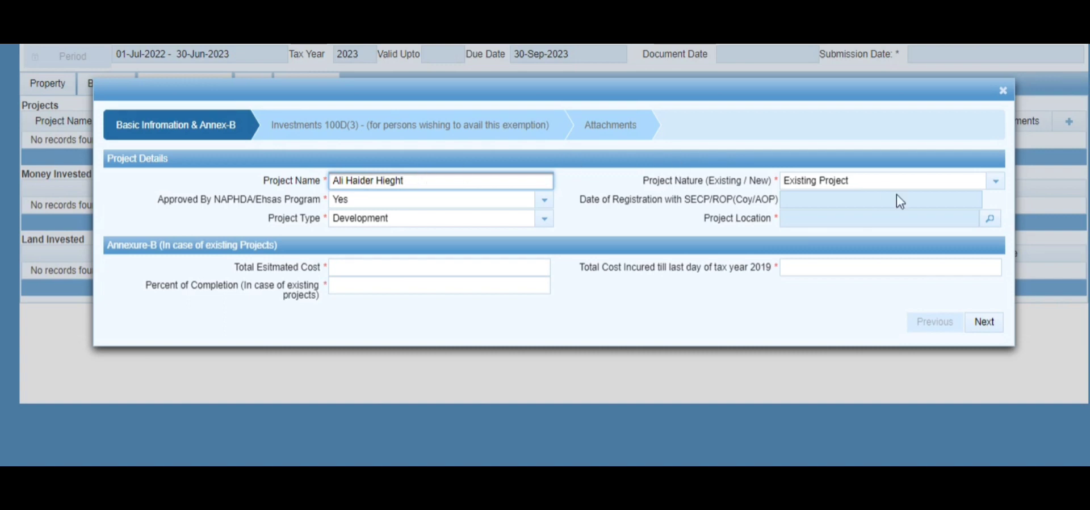
Set Project Nature to New Project, keeping approval Yes and project type Development.
{"action": "left_click", "coordinate": [996, 183]}
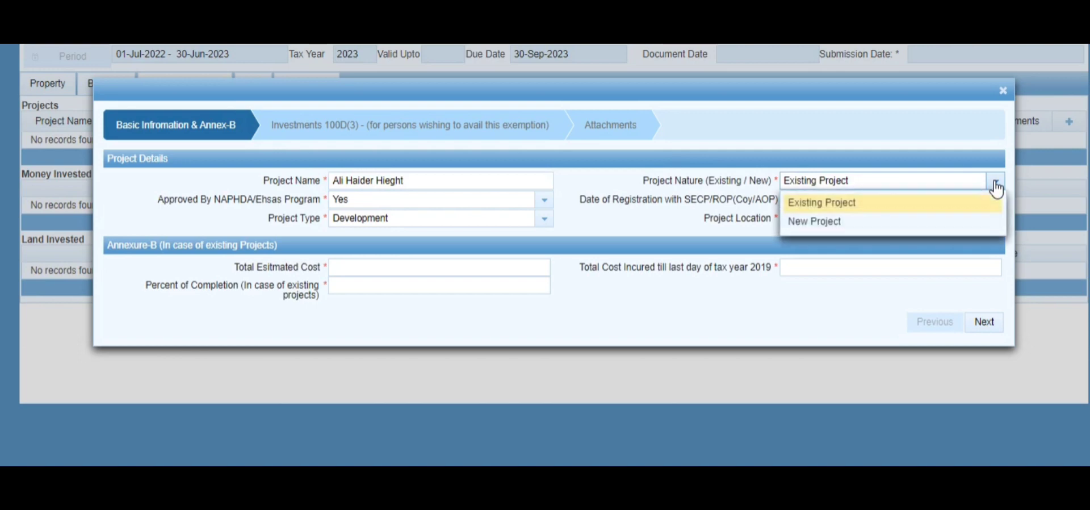
{"action": "left_click", "coordinate": [875, 227]}
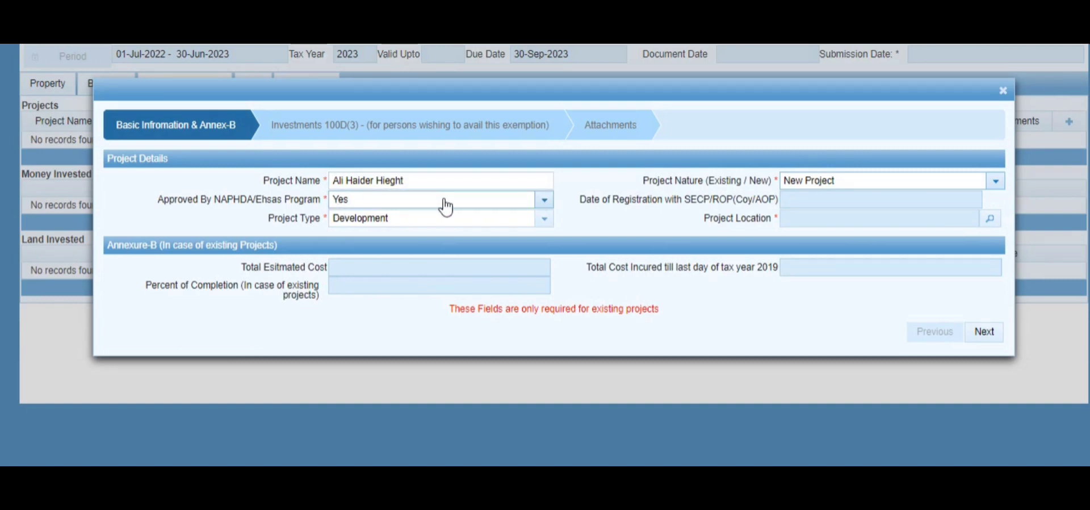
{"action": "left_click", "coordinate": [540, 206]}
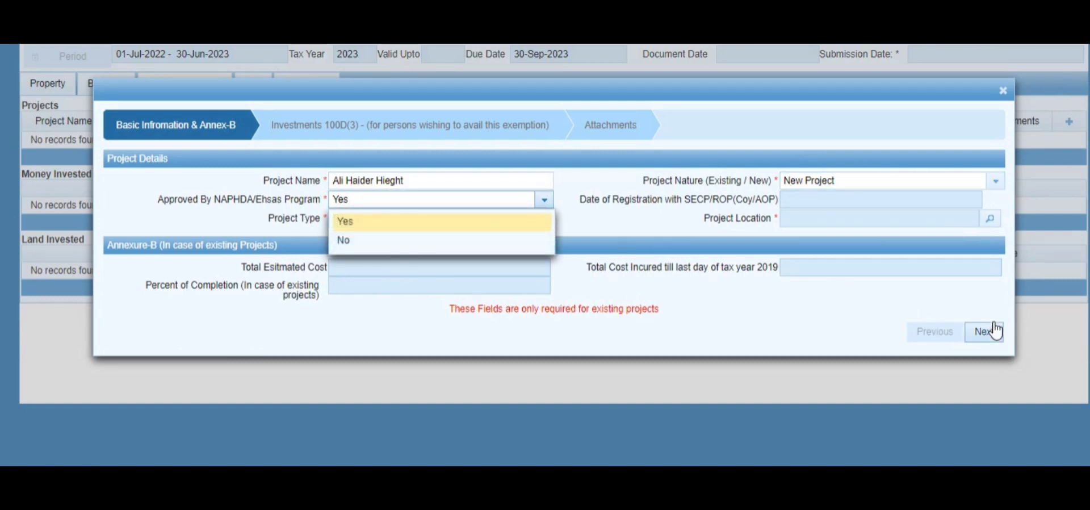
{"action": "left_click", "coordinate": [612, 217]}
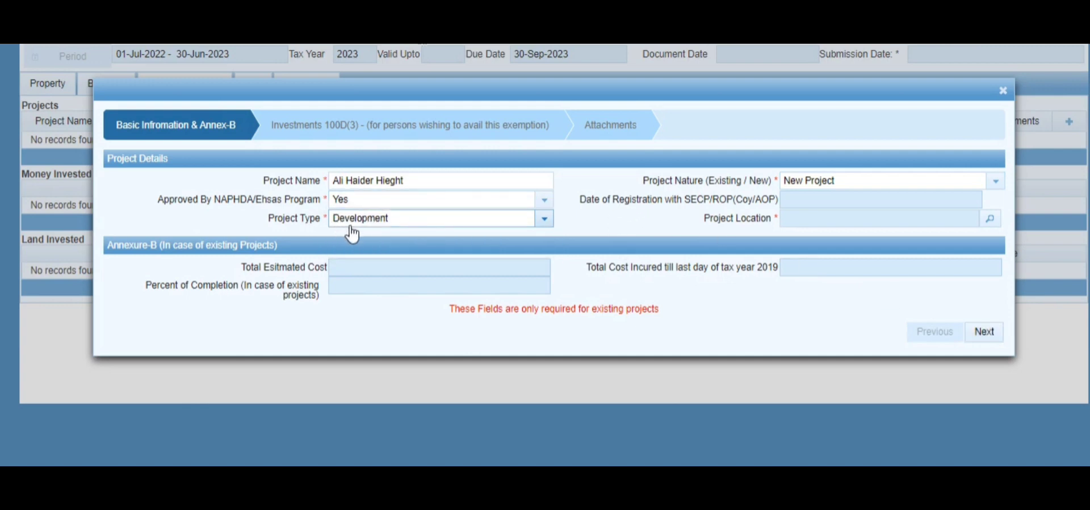
{"action": "left_click", "coordinate": [545, 226]}
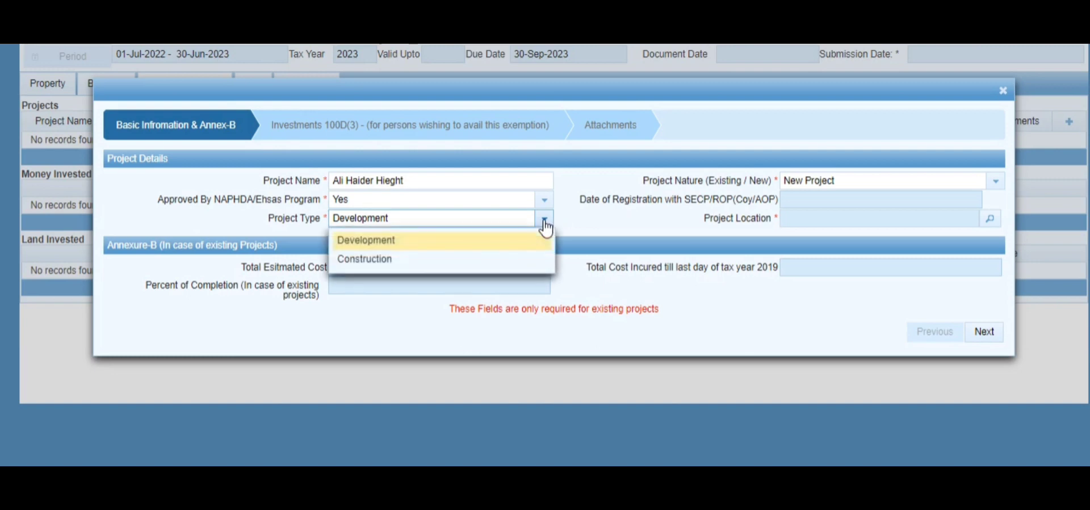
{"action": "left_click", "coordinate": [546, 222]}
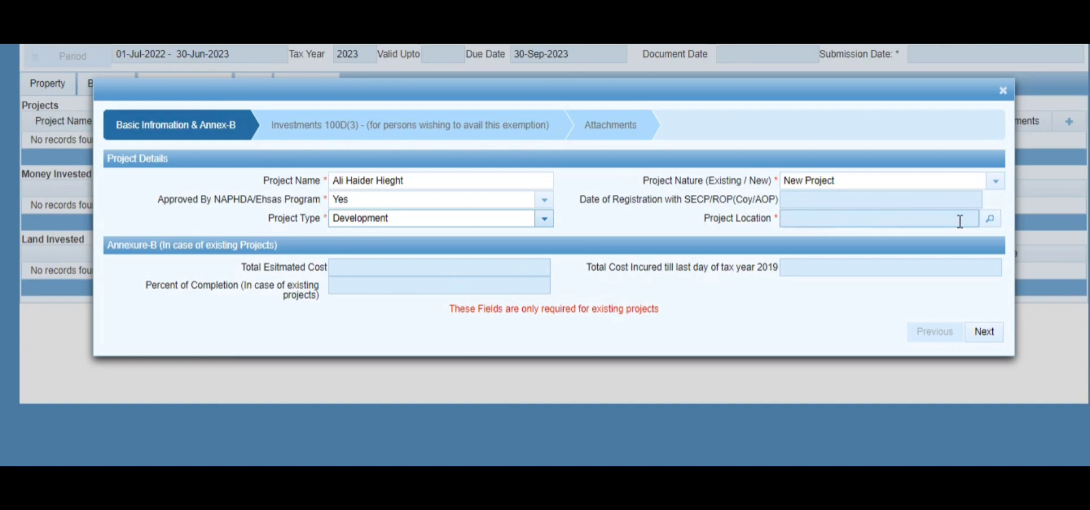
Set the project location as a Commercial Property, Hospital form, measured in Kanal.
{"action": "left_click", "coordinate": [991, 219]}
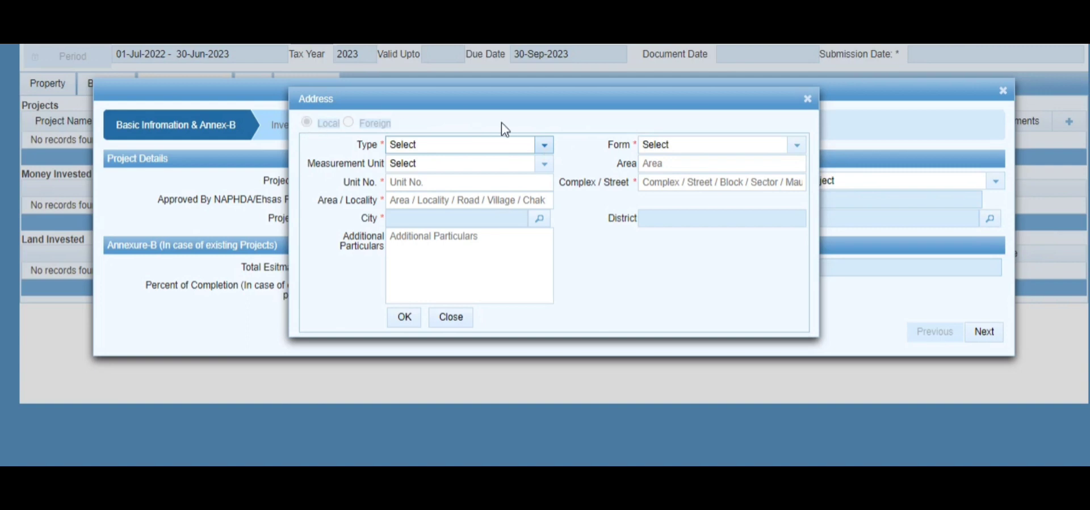
{"action": "left_click", "coordinate": [543, 147]}
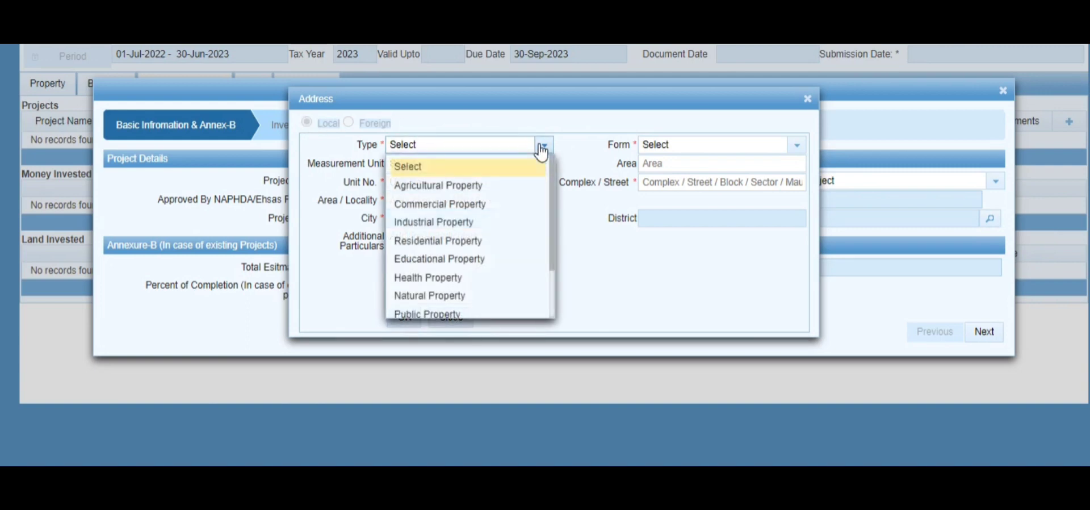
{"action": "left_click", "coordinate": [478, 204]}
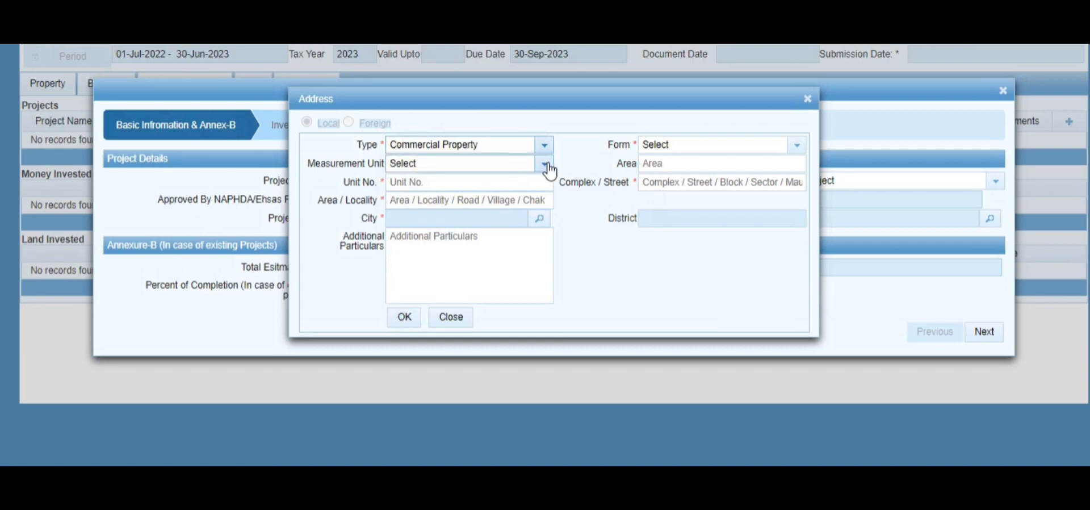
{"action": "left_click", "coordinate": [546, 166]}
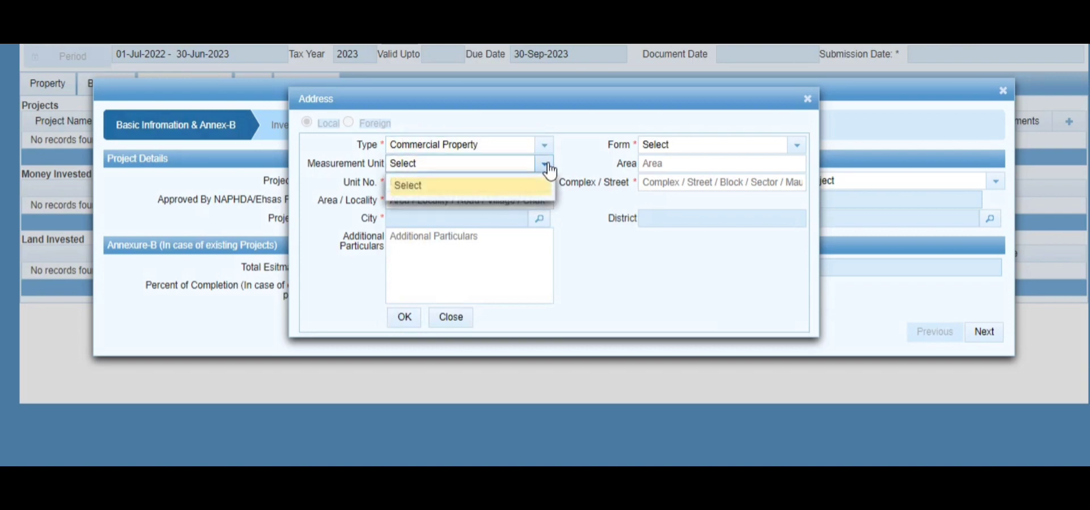
{"action": "left_click", "coordinate": [481, 193]}
{"action": "left_click", "coordinate": [481, 180]}
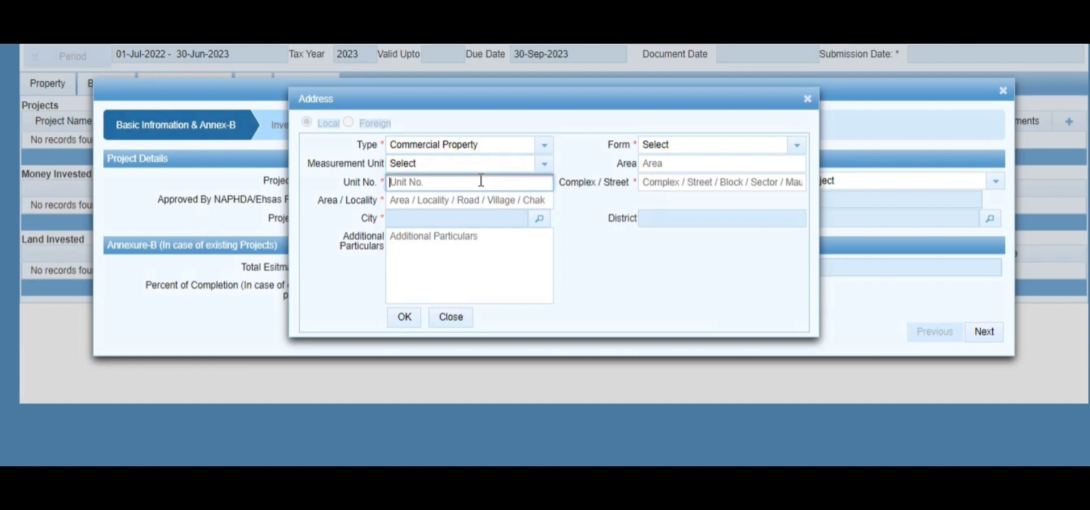
{"action": "left_click", "coordinate": [798, 146]}
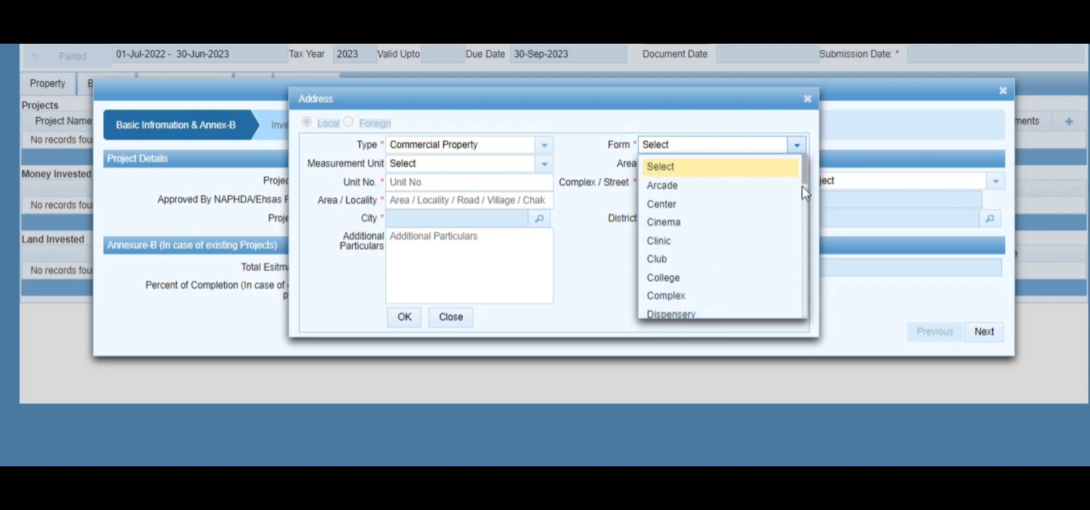
{"action": "scroll", "coordinate": [675, 273], "scroll_direction": "down", "scroll_amount": 4}
{"action": "left_click", "coordinate": [676, 287]}
{"action": "left_click", "coordinate": [544, 163]}
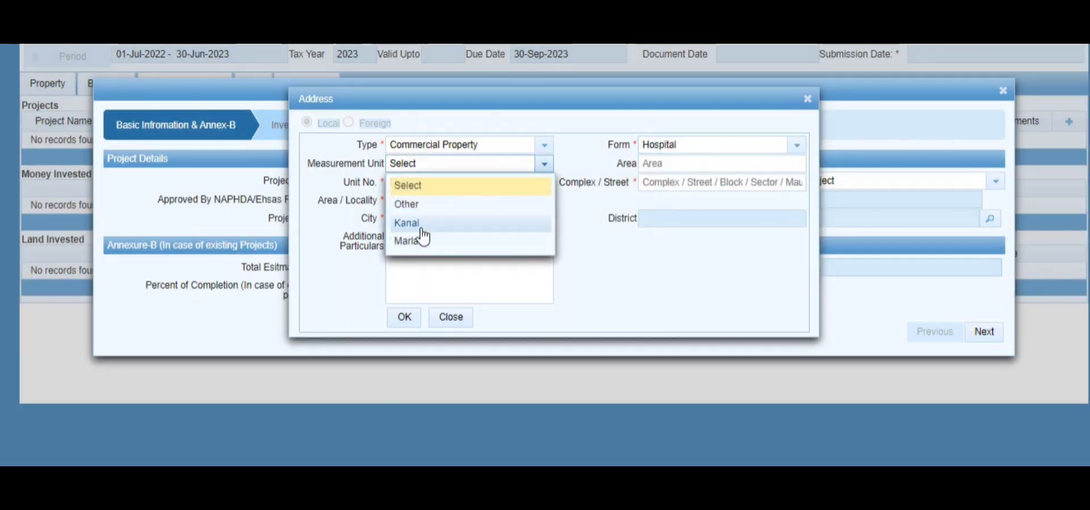
{"action": "left_click", "coordinate": [422, 227]}
Enter area 10, the unit number, street and locality of the location.
{"action": "left_click", "coordinate": [659, 165]}
{"action": "type", "text": "10"}
{"action": "left_click", "coordinate": [520, 182]}
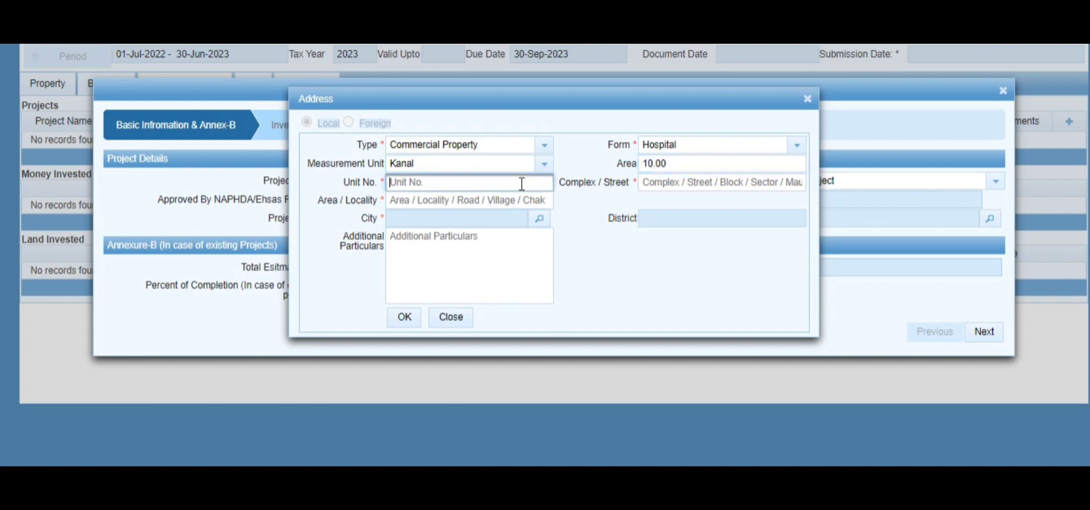
{"action": "left_click", "coordinate": [684, 181]}
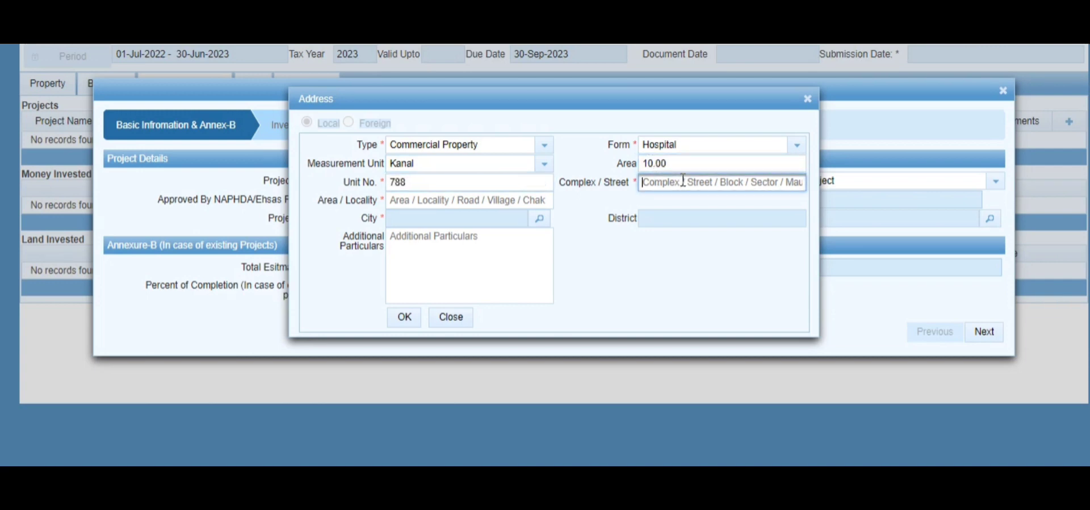
{"action": "type", "text": "gu"}
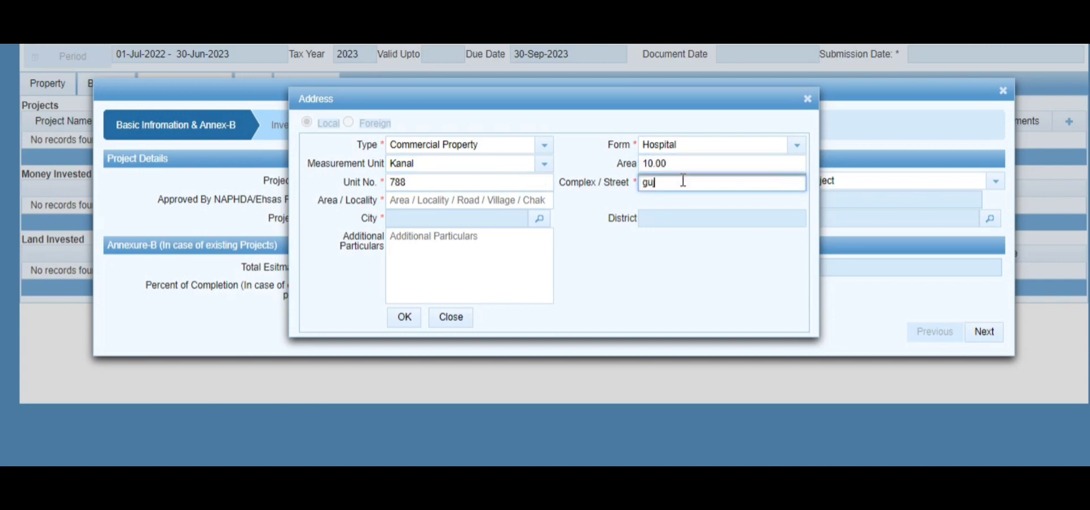
{"action": "type", "text": "jar khan"}
{"action": "left_click", "coordinate": [498, 199]}
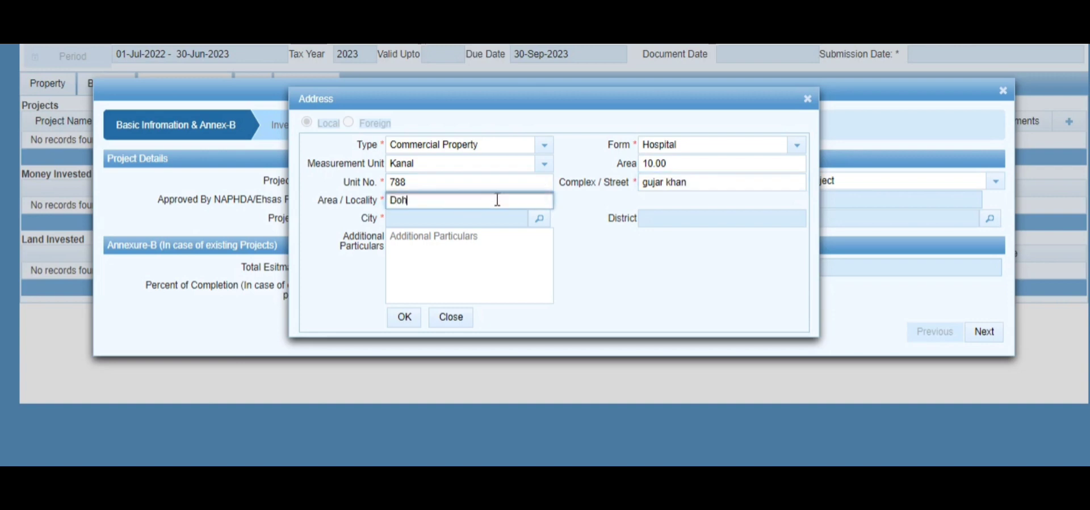
{"action": "left_click", "coordinate": [539, 218]}
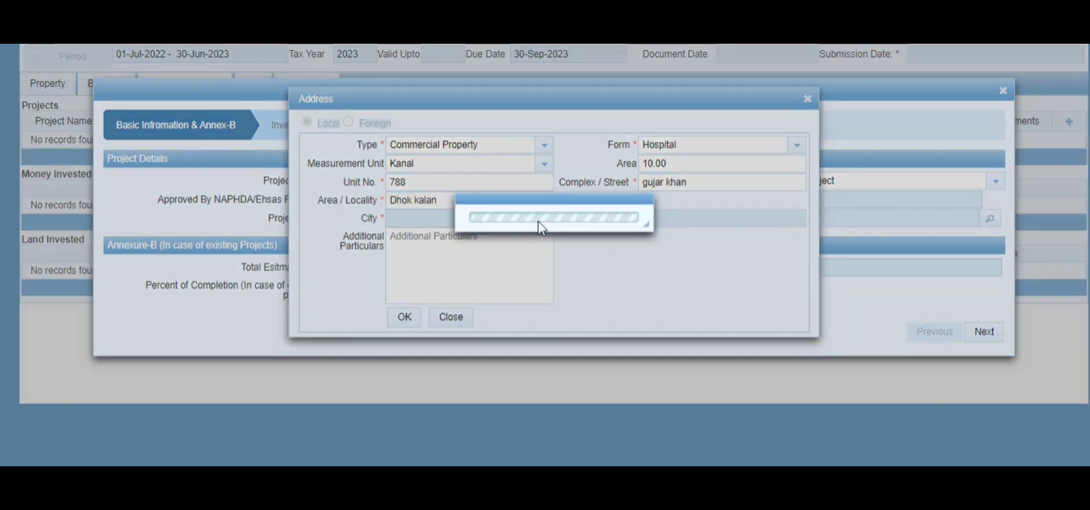
{"action": "left_click", "coordinate": [480, 153]}
{"action": "type", "text": "Gujar "}
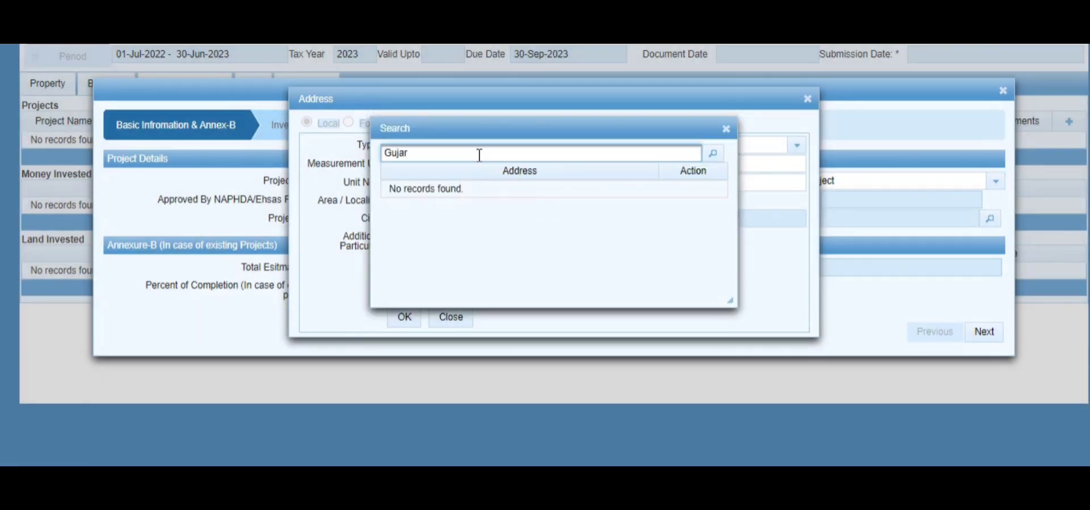
{"action": "type", "text": "khan"}
{"action": "left_click", "coordinate": [712, 153]}
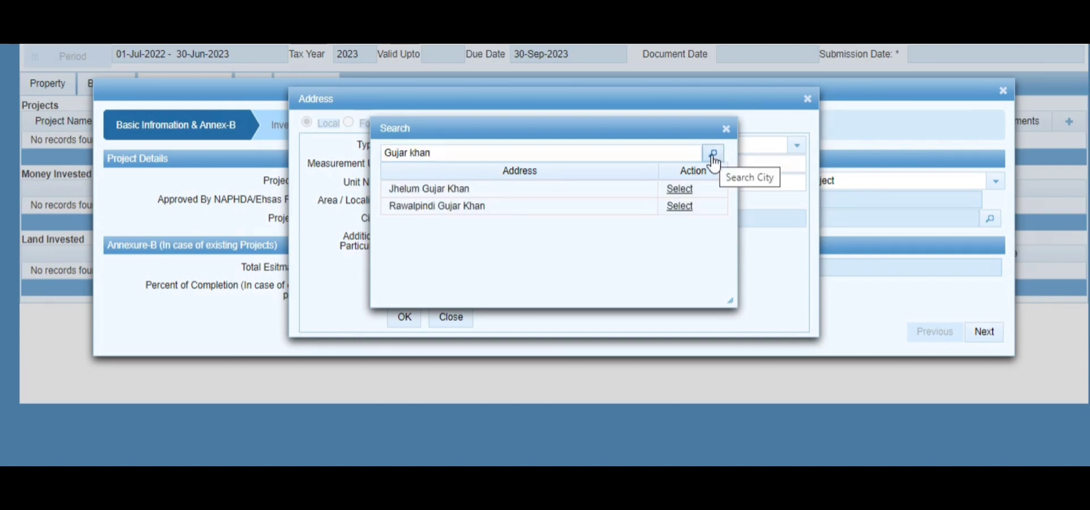
{"action": "left_click", "coordinate": [678, 193]}
{"action": "left_click", "coordinate": [397, 236]}
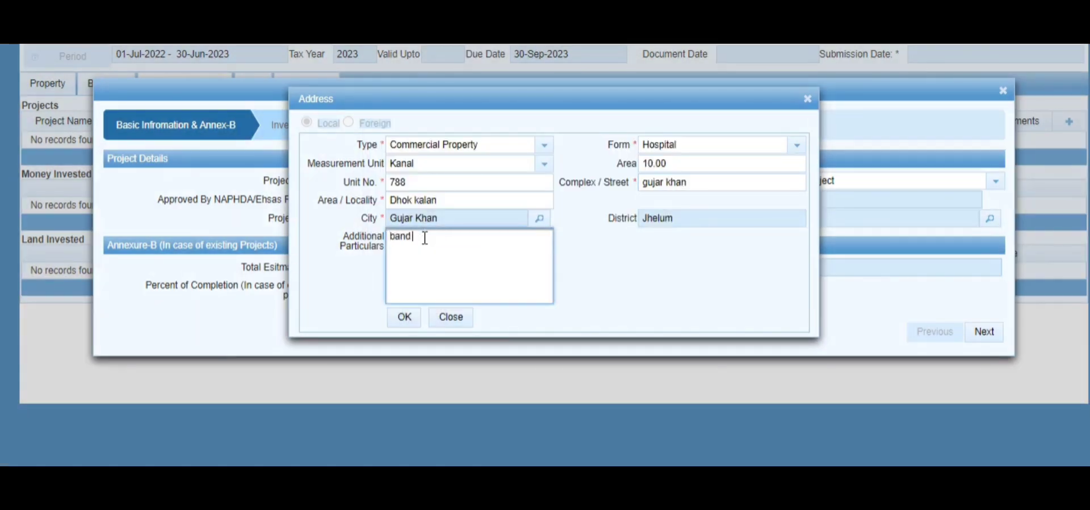
{"action": "left_click", "coordinate": [401, 319]}
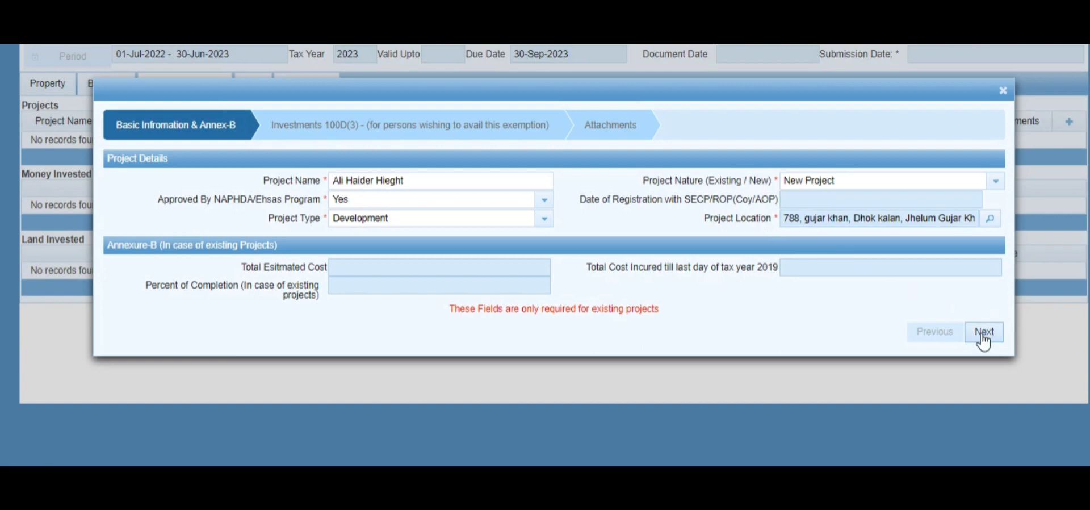
Toggle Project Nature to Existing and back to New Project, then proceed to Investments 100D(3).
{"action": "left_click", "coordinate": [996, 183]}
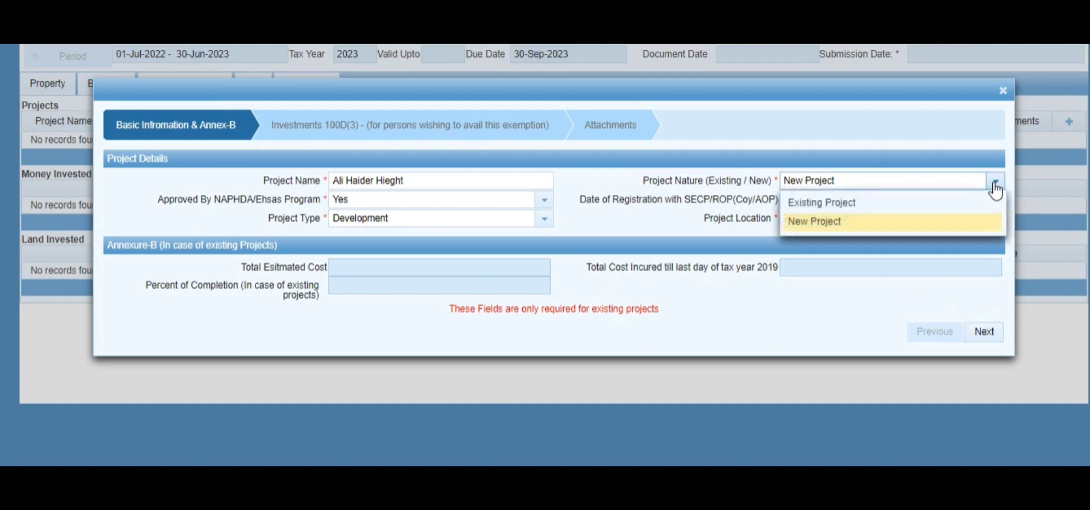
{"action": "left_click", "coordinate": [897, 202]}
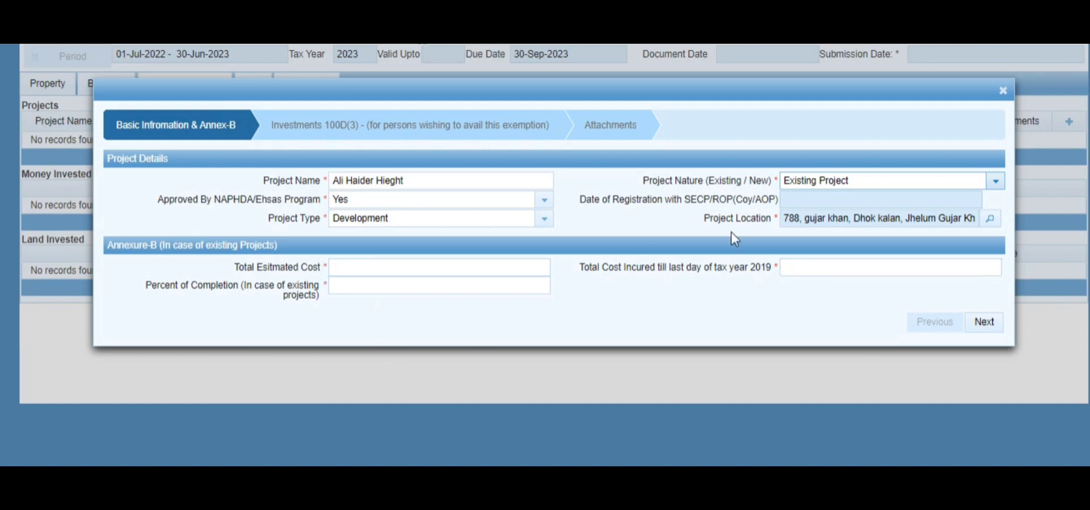
{"action": "left_click", "coordinate": [997, 183]}
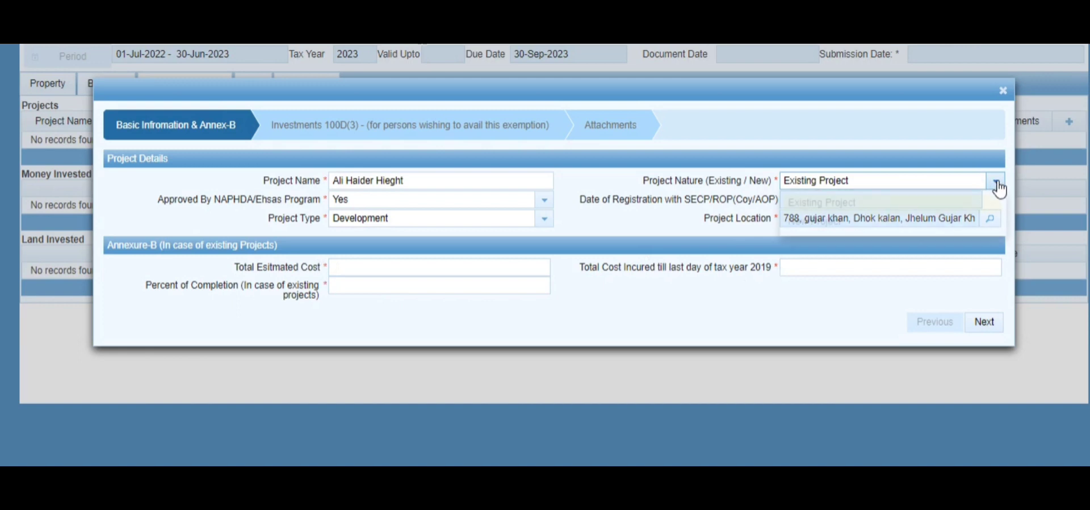
{"action": "left_click", "coordinate": [919, 224]}
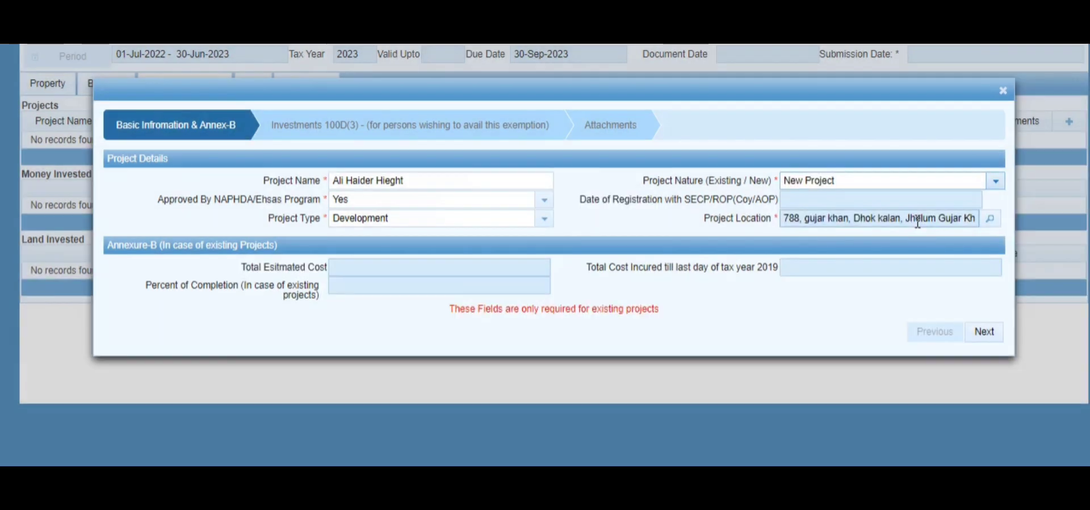
{"action": "left_click", "coordinate": [984, 335]}
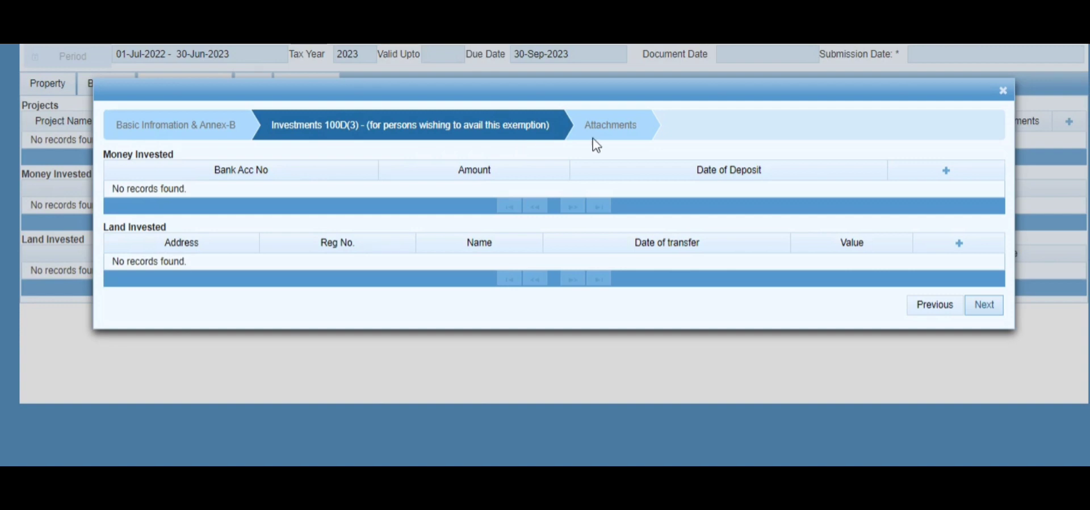
Add a Money Invested entry with the bank account number, 80,000,000, deposited 31-Mar-2023.
{"action": "left_click", "coordinate": [947, 171]}
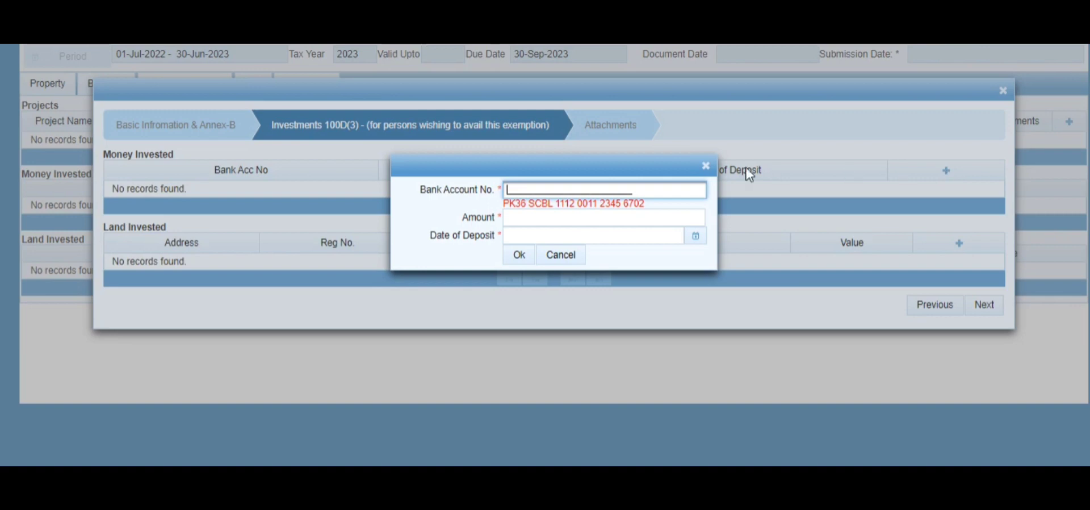
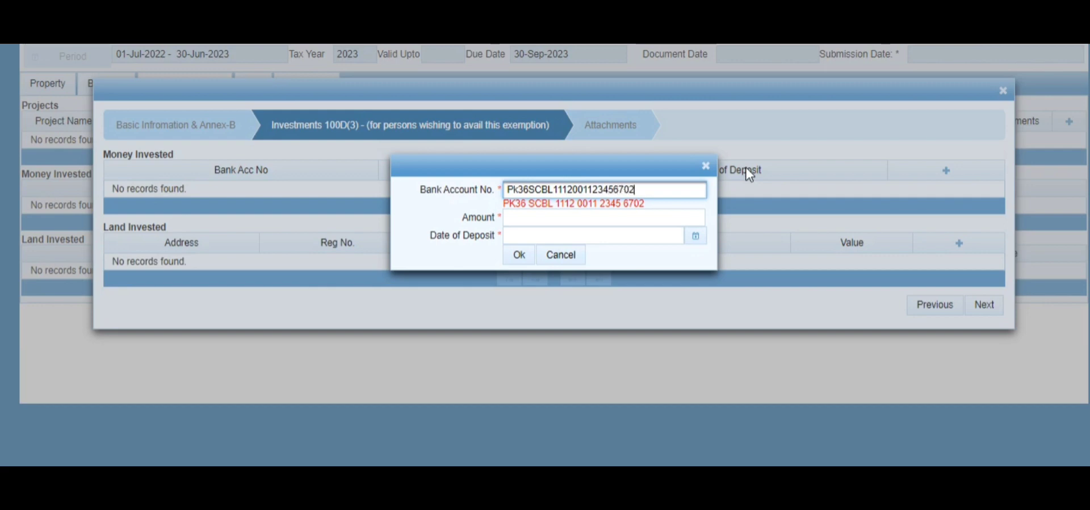
{"action": "left_click", "coordinate": [572, 221]}
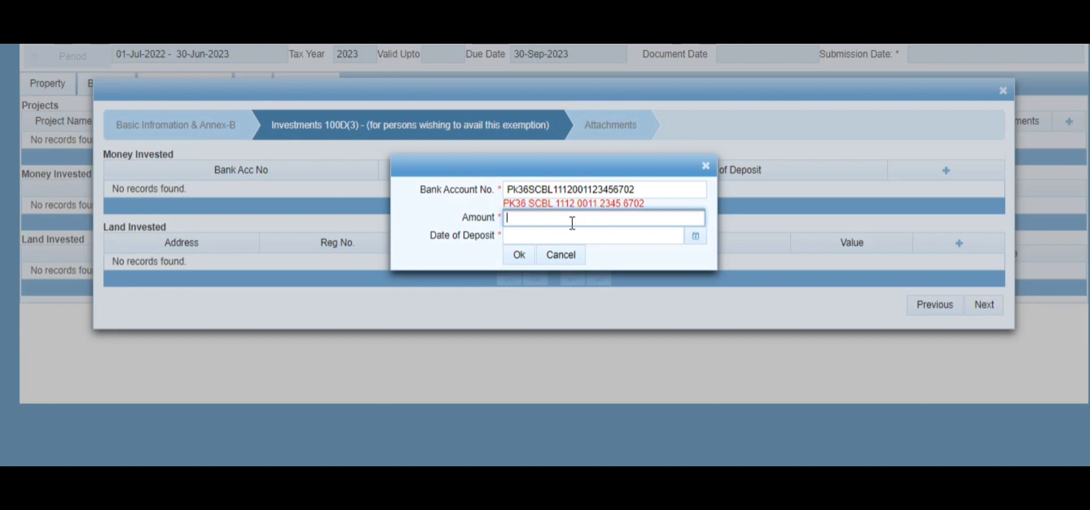
{"action": "type", "text": "80,000,000"}
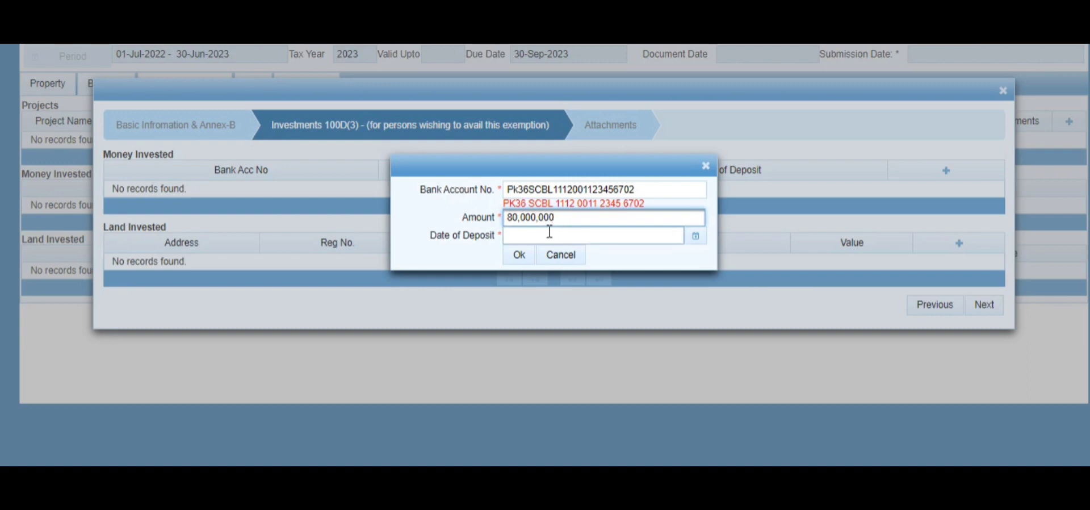
{"action": "left_click", "coordinate": [549, 234]}
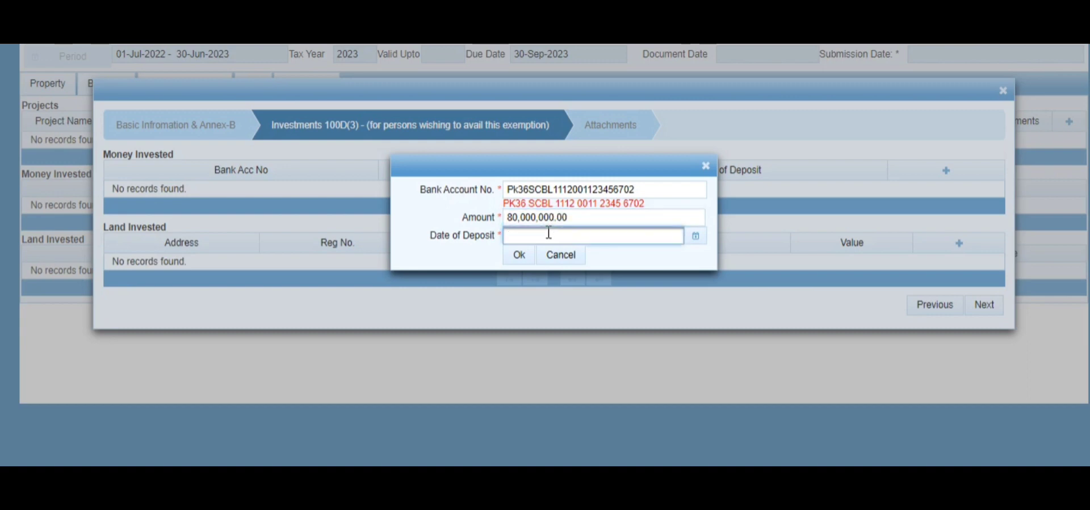
{"action": "left_click", "coordinate": [700, 240]}
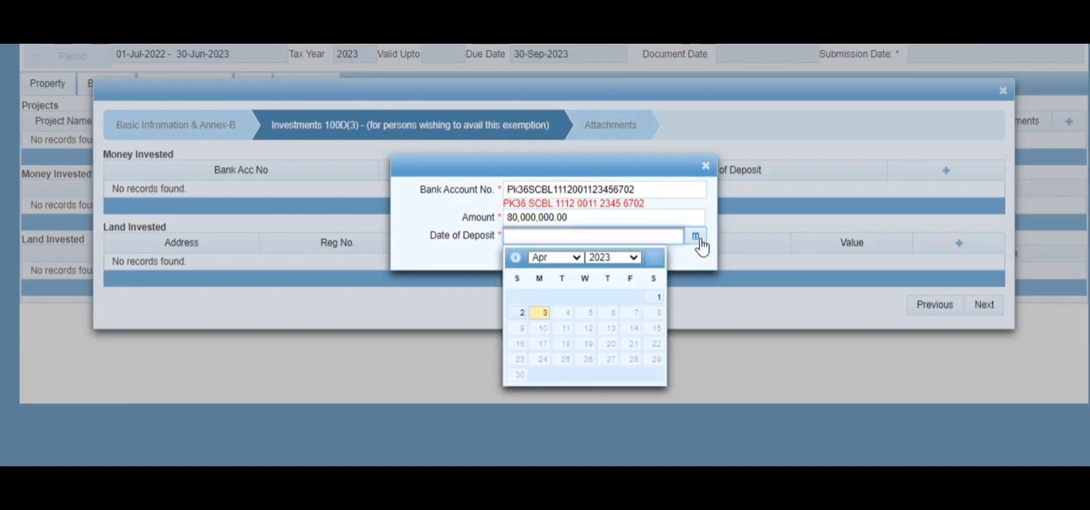
{"action": "left_click", "coordinate": [578, 259]}
{"action": "left_click", "coordinate": [554, 297]}
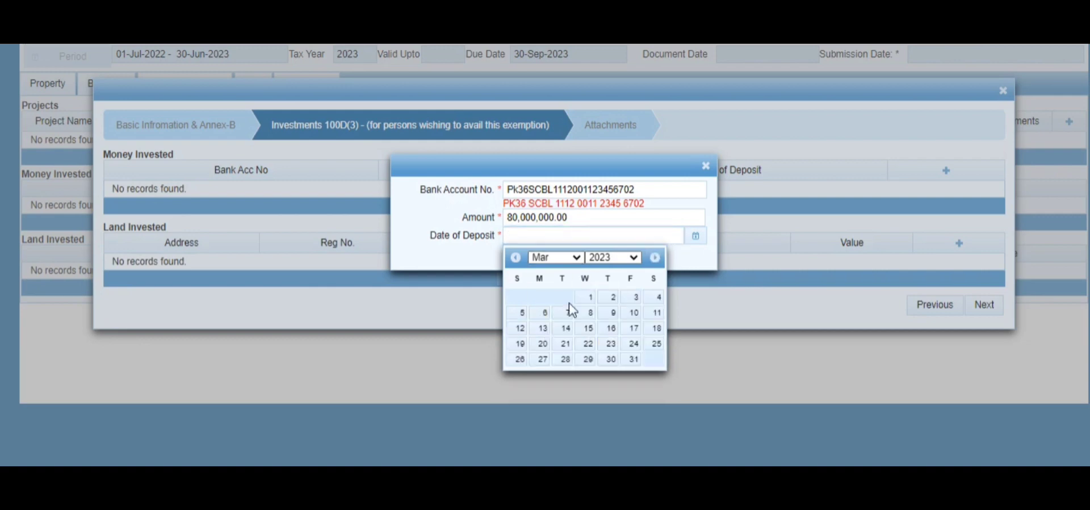
{"action": "left_click", "coordinate": [634, 359]}
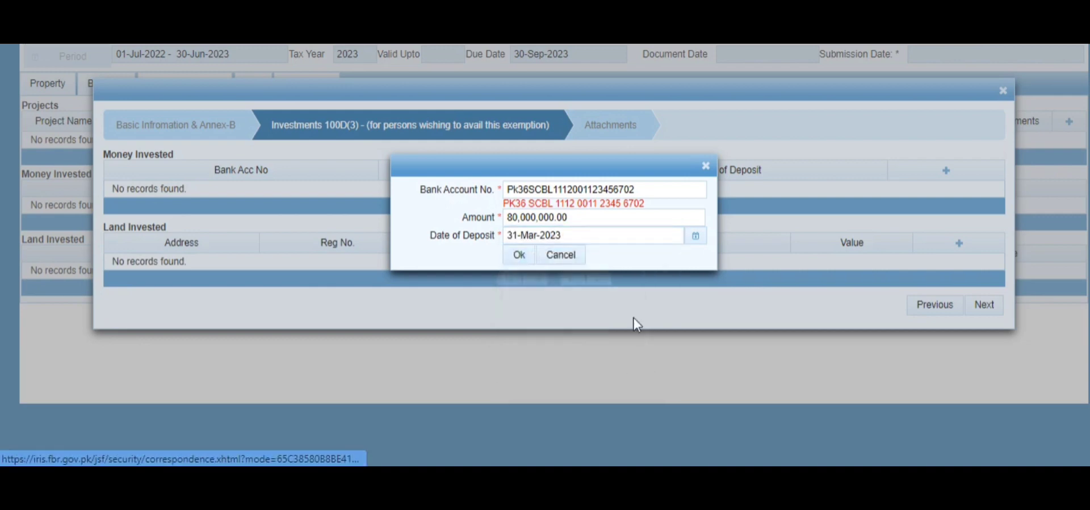
{"action": "left_click", "coordinate": [518, 257]}
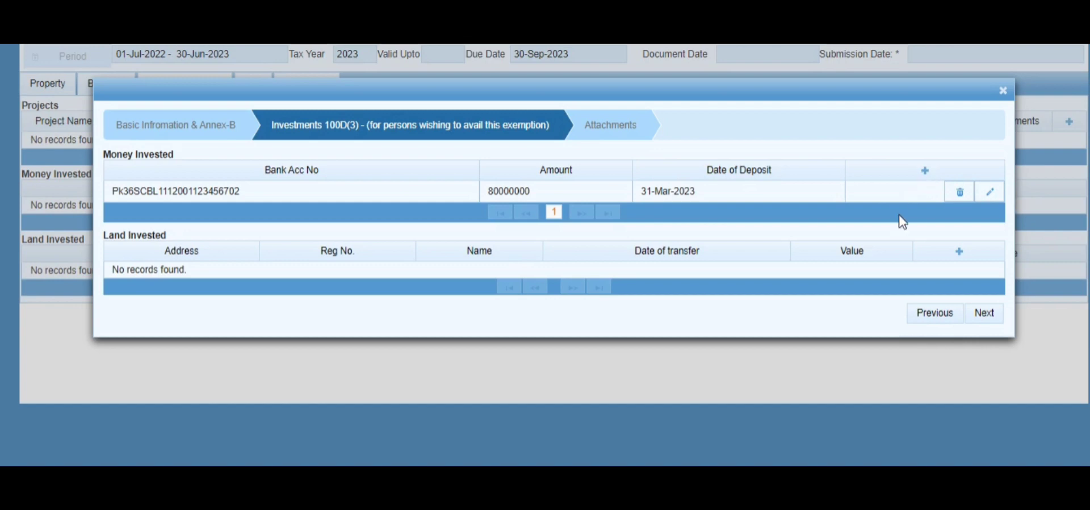
Cancel the Land Invested entry, leaving it empty, and continue to Attachments.
{"action": "left_click", "coordinate": [962, 253]}
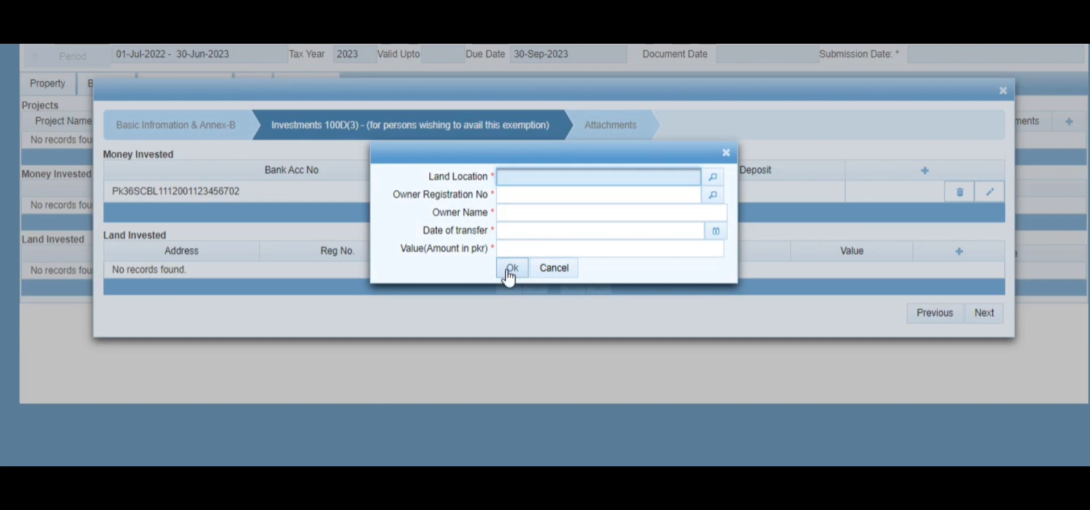
{"action": "left_click", "coordinate": [544, 276]}
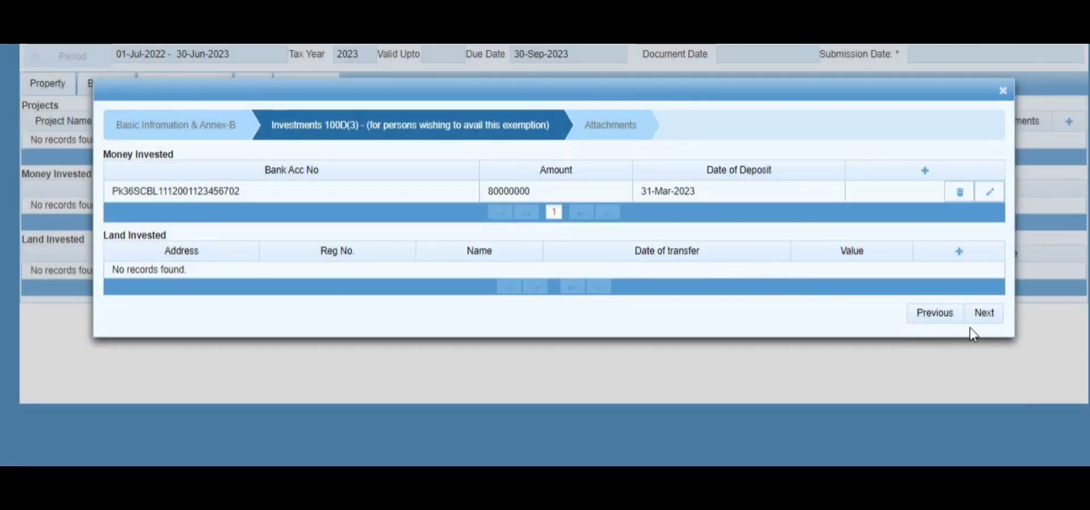
{"action": "left_click", "coordinate": [993, 316]}
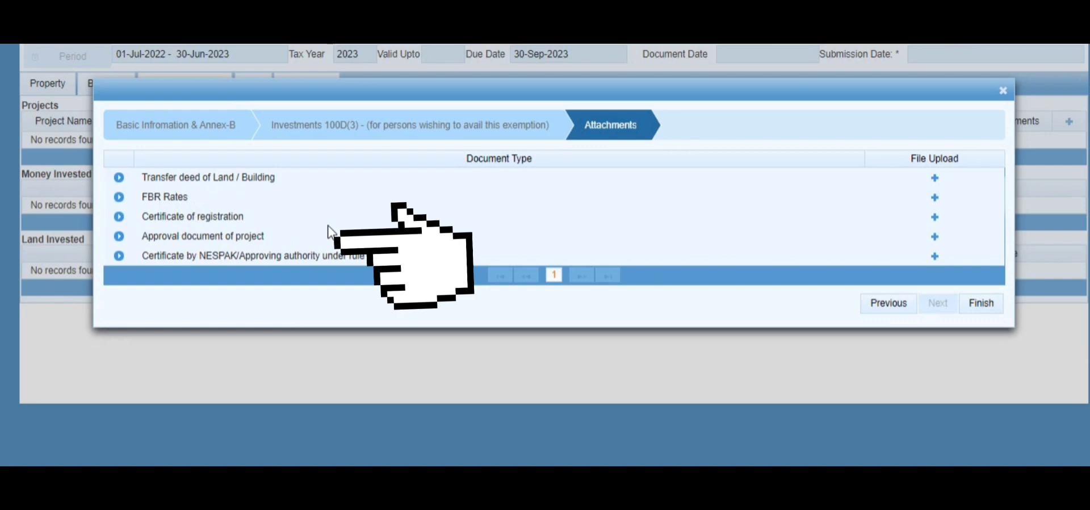
Skip the Transfer deed upload and finish the project record.
{"action": "left_click", "coordinate": [935, 180]}
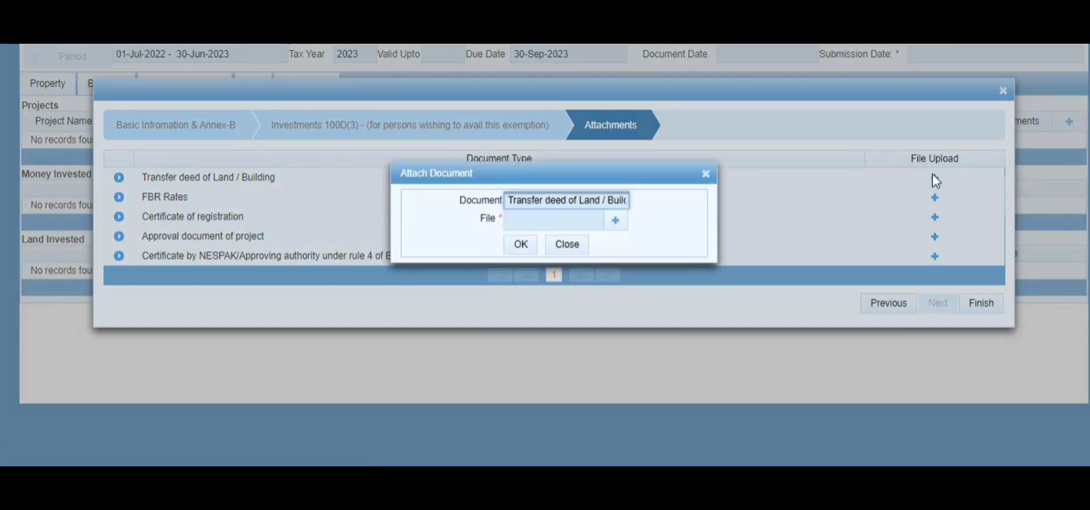
{"action": "left_click", "coordinate": [552, 247]}
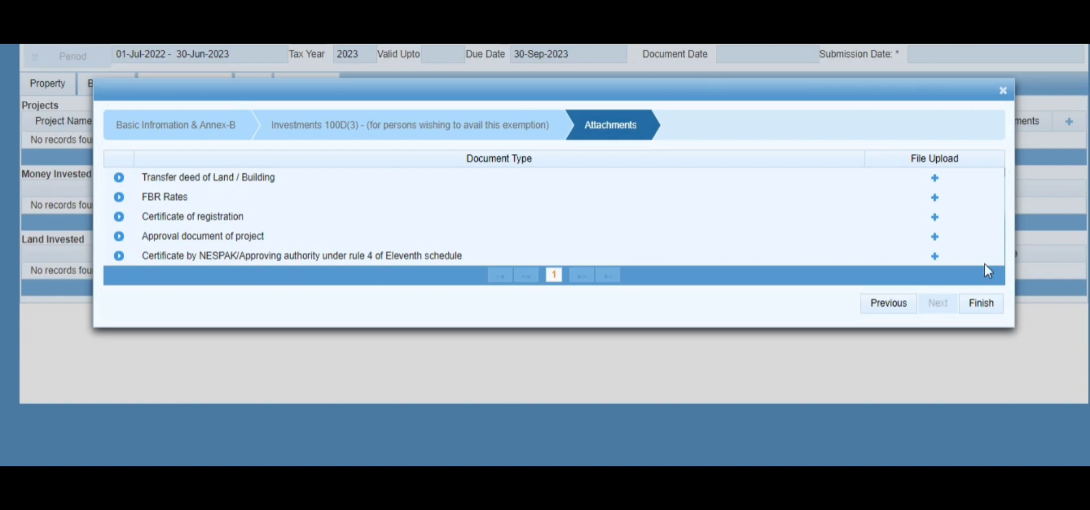
{"action": "left_click", "coordinate": [987, 306]}
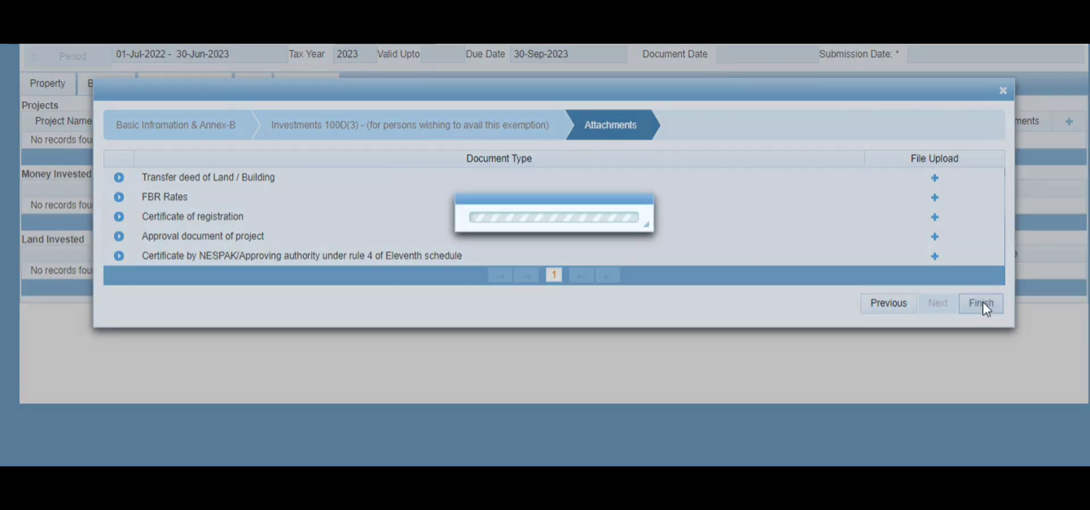